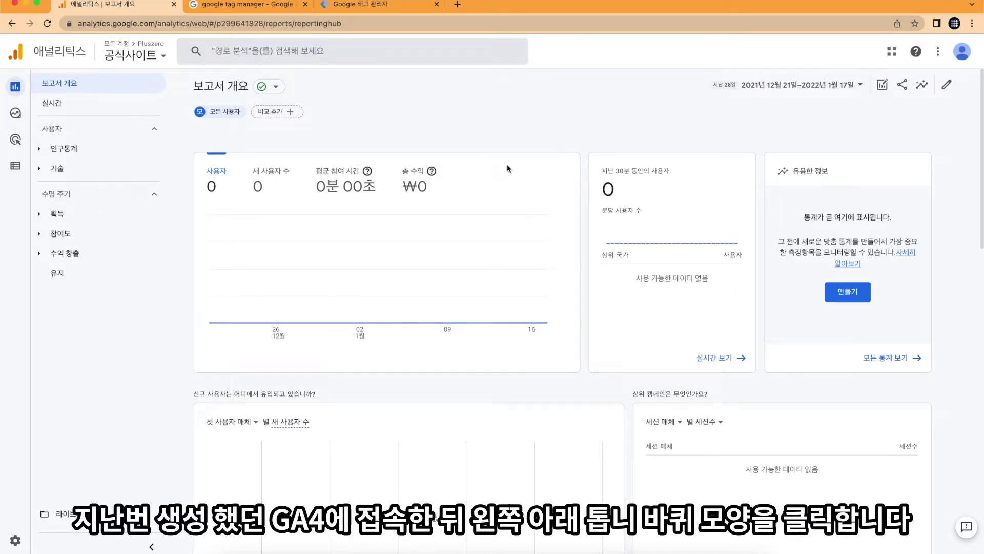
# Open the details of the 공식사이트 웹스트림 web stream in the property's data stream settings
pyautogui.click(20, 542)
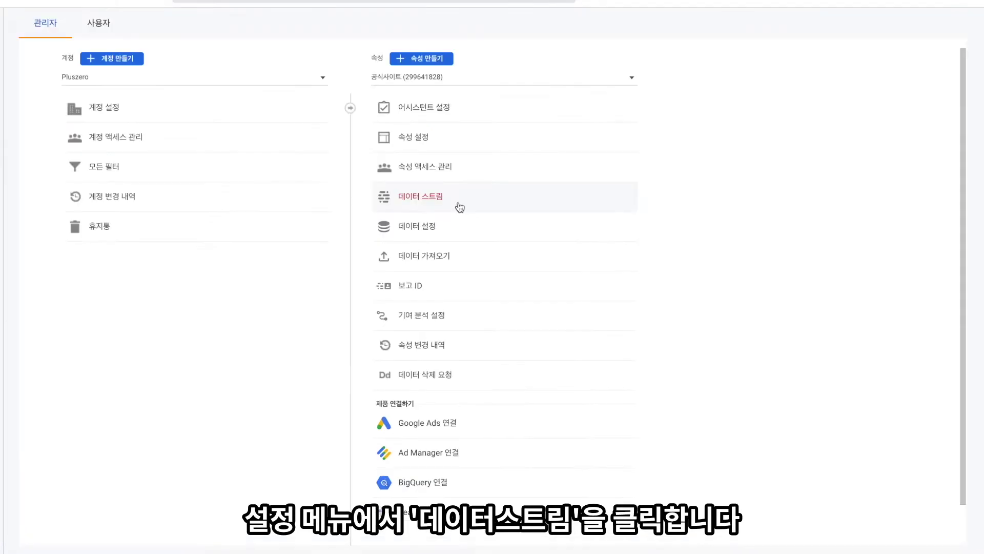
pyautogui.click(460, 207)
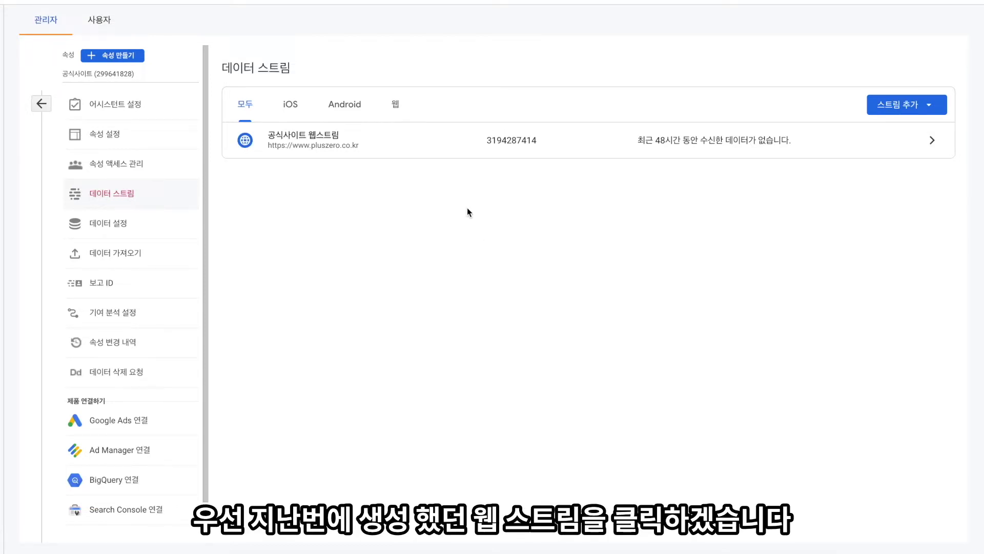
pyautogui.click(454, 152)
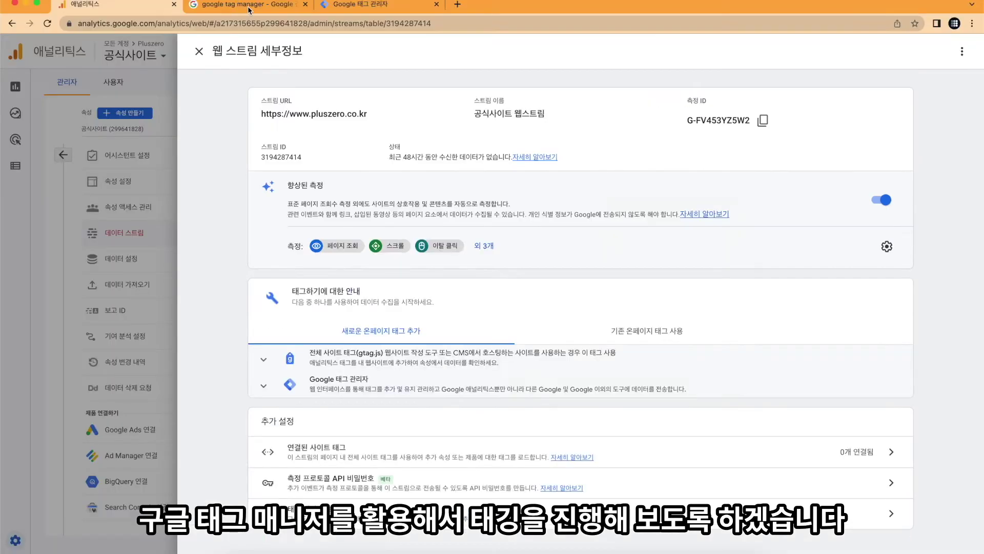
# Switch to Google Tag Manager and fill in a new account named Pluszero, country 대한민국, with container name 공식웹사이트
pyautogui.click(247, 6)
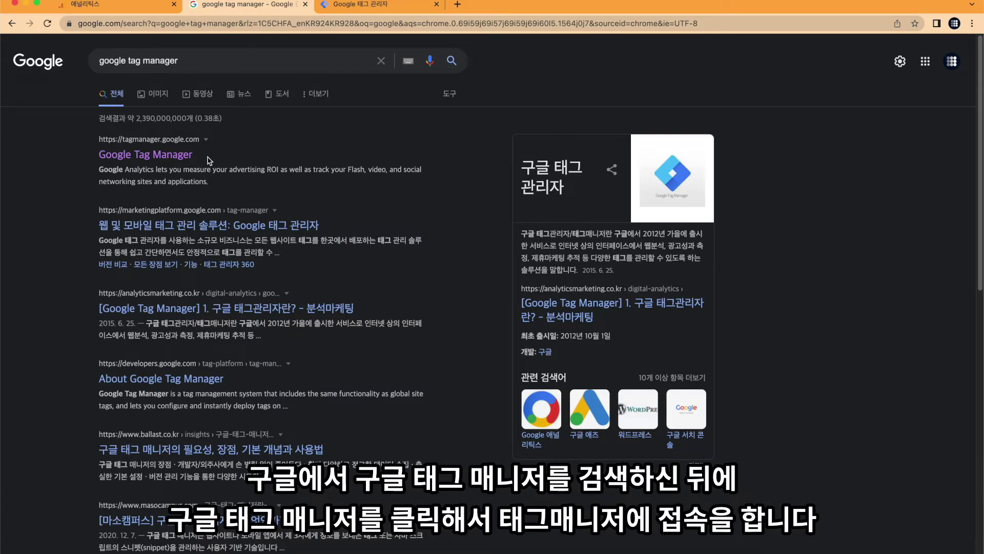
pyautogui.click(361, 8)
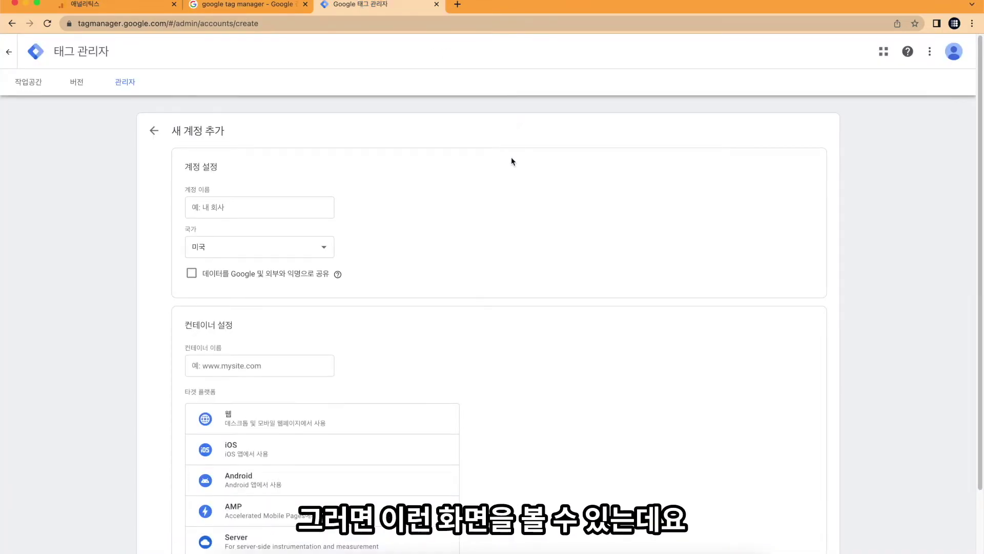
pyautogui.scroll(-3, 511, 157)
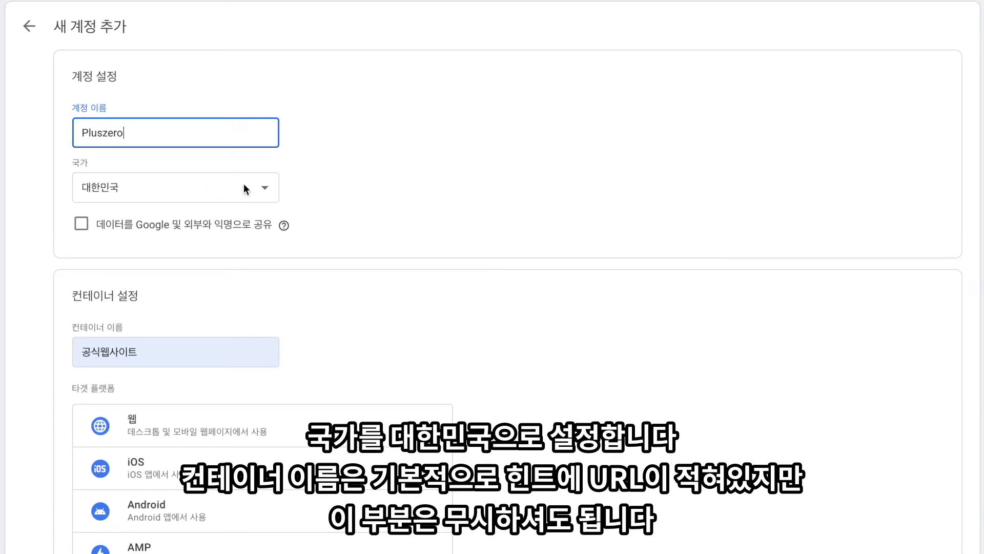
pyautogui.moveTo(201, 348); pyautogui.dragTo(67, 347)
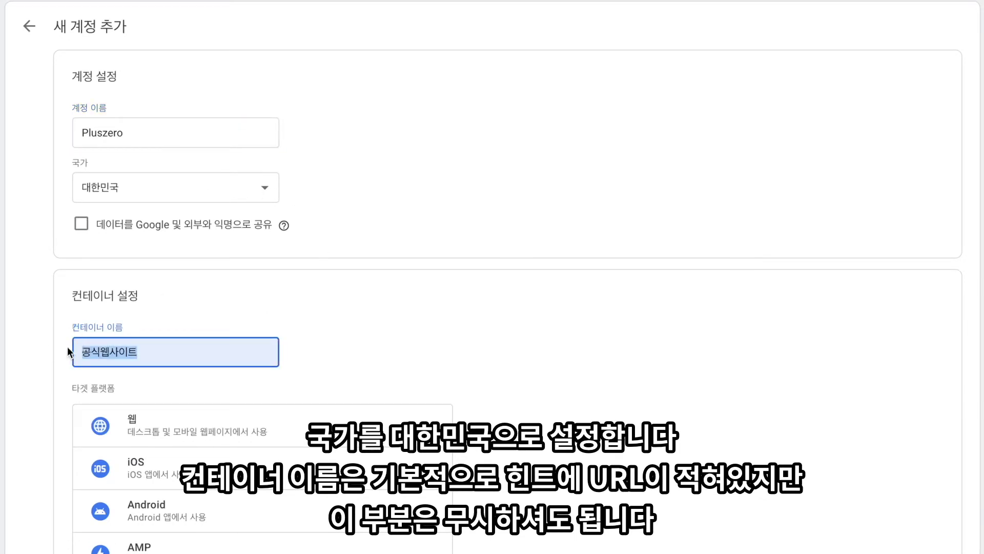
pyautogui.press('BackSpace')
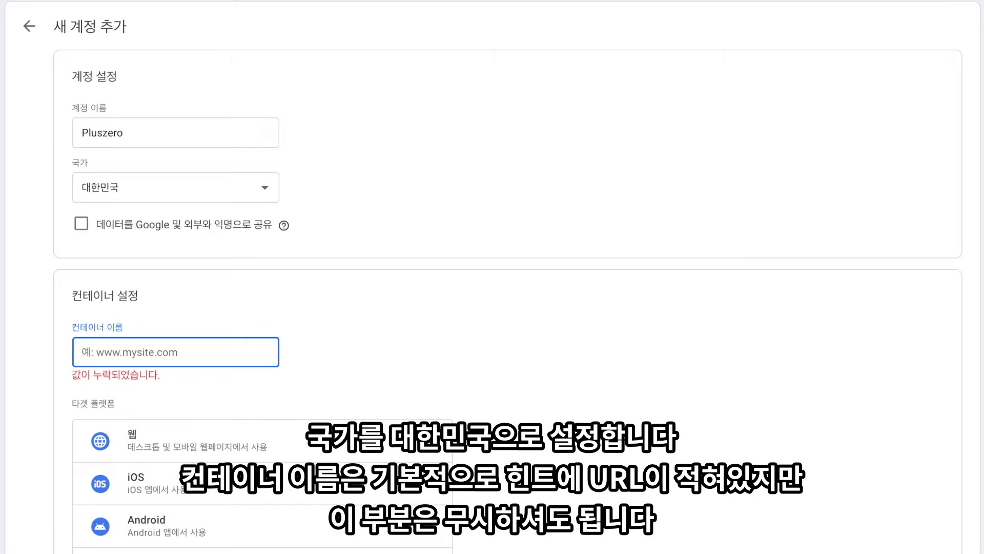
pyautogui.write('공식웹사이트')
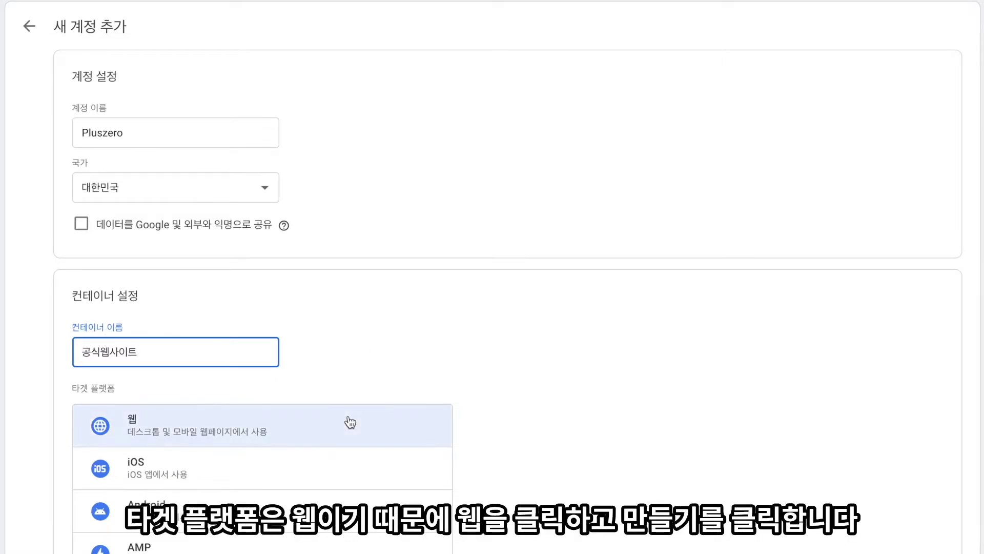
# Choose 웹 as the container's target platform, create the account, and accept the service terms including the GDPR data processing terms
pyautogui.scroll(-3, 347, 419)
pyautogui.click(340, 282)
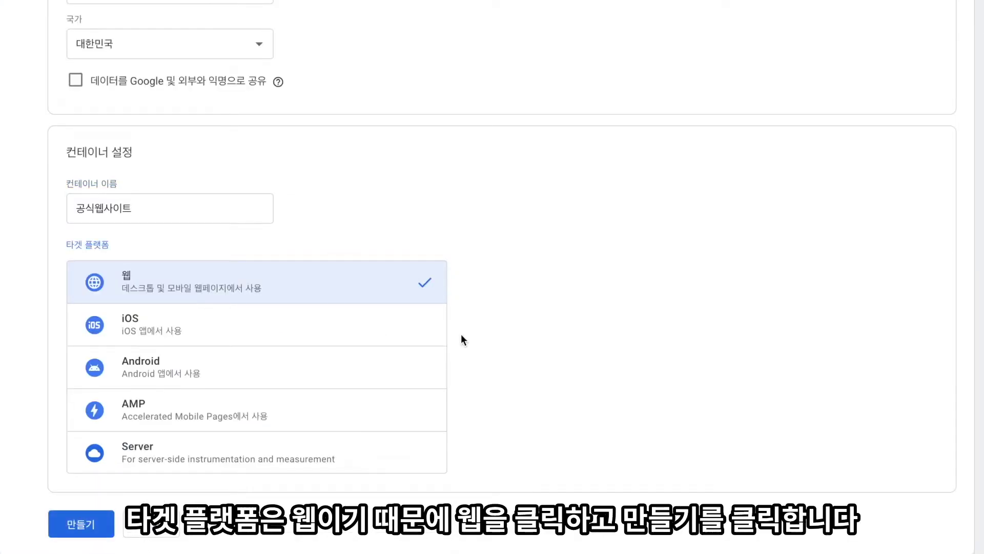
pyautogui.click(97, 534)
pyautogui.scroll(-2, 775, 180)
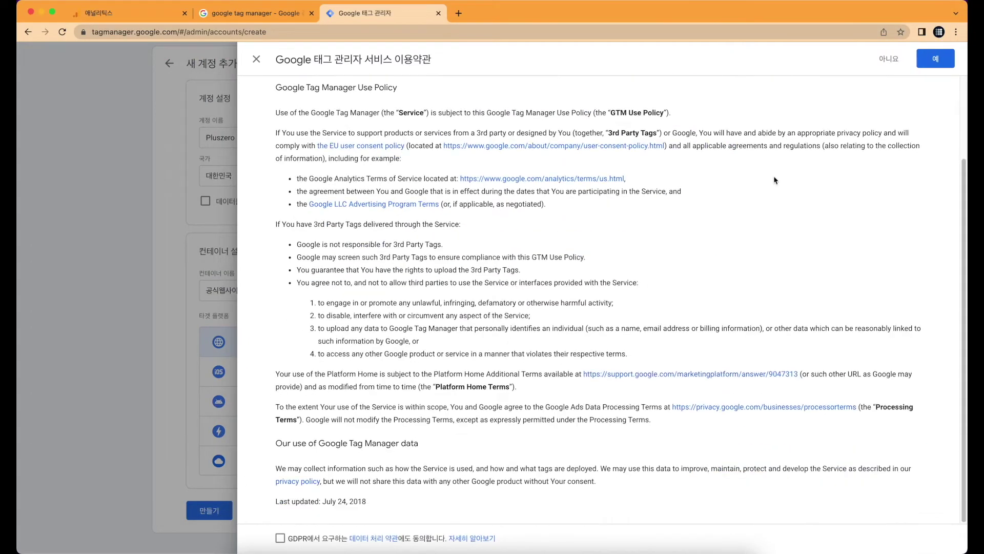
pyautogui.click(281, 540)
pyautogui.click(925, 66)
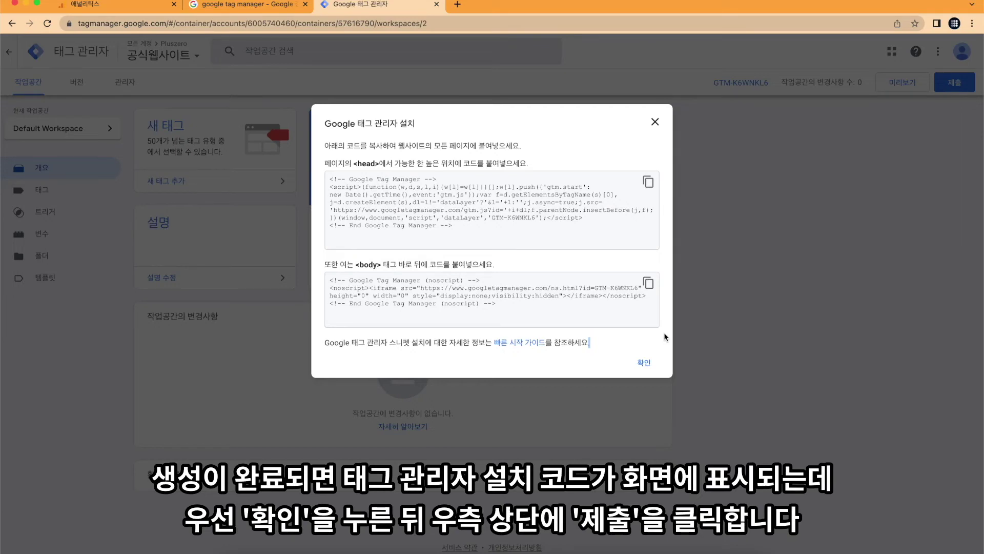
# Dismiss the installation code and publish the container's first version to Live without a name or description
pyautogui.click(647, 365)
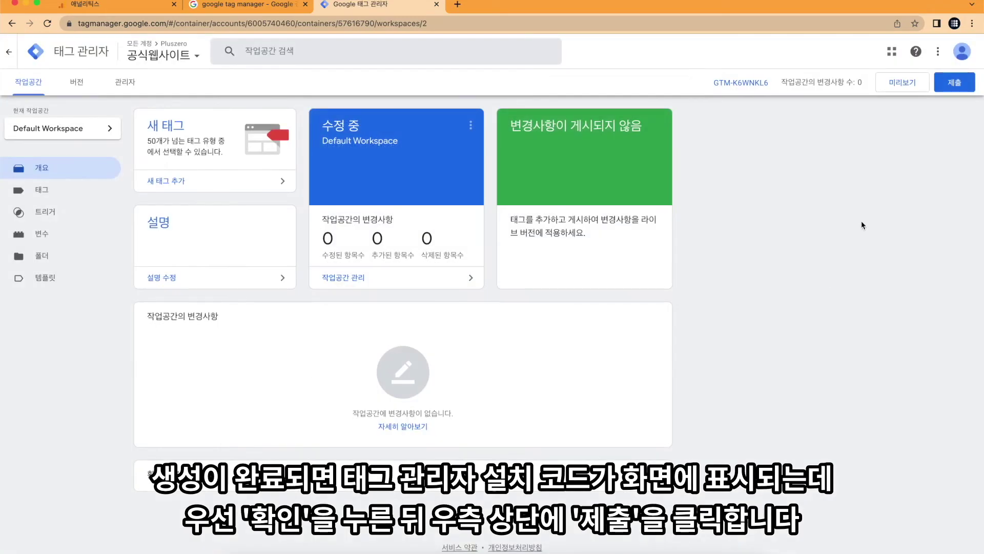
pyautogui.click(954, 86)
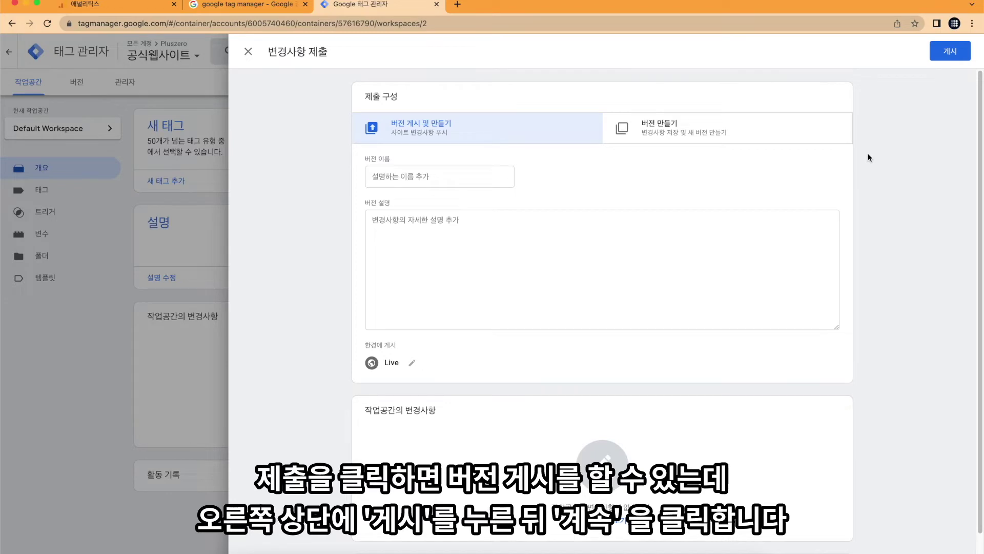
pyautogui.click(948, 54)
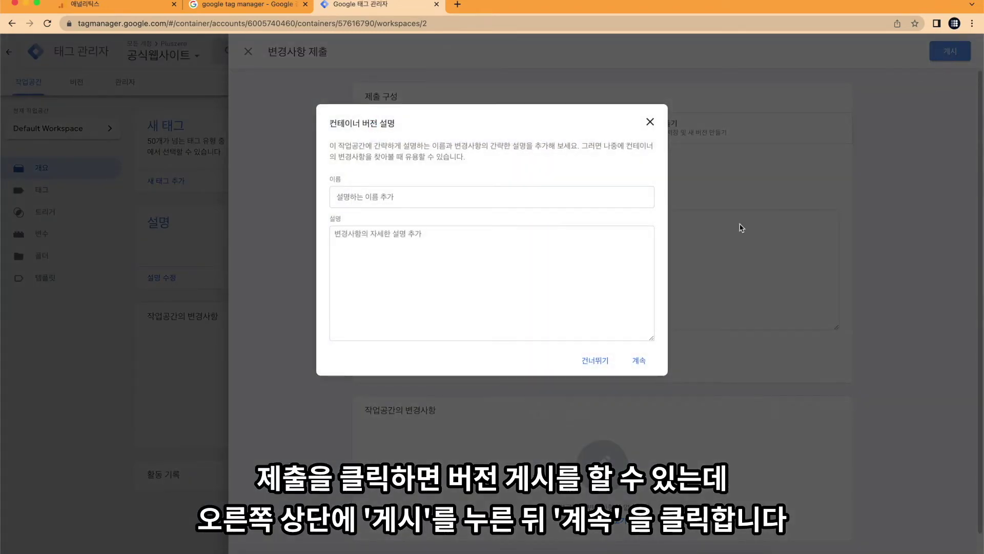
pyautogui.click(638, 362)
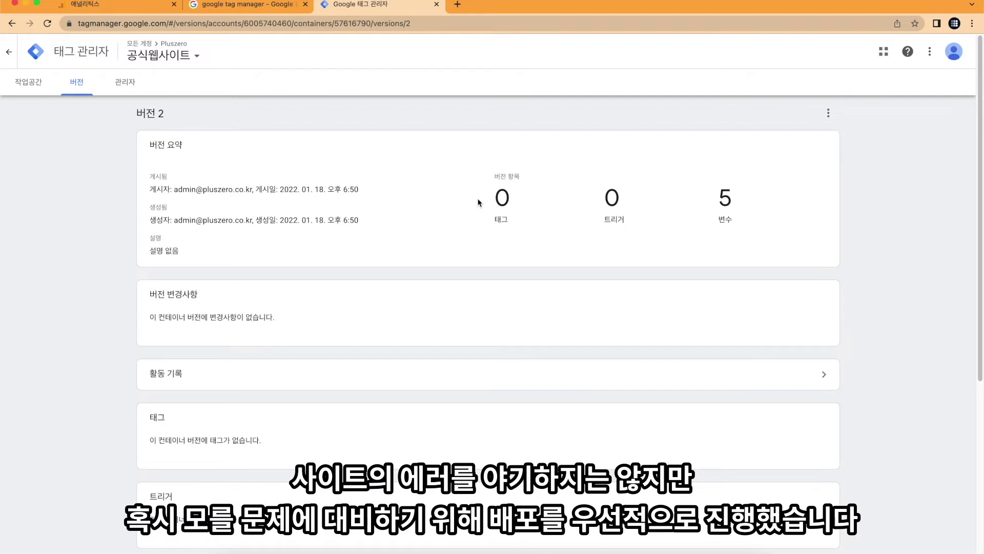
# Return to the workspace overview, reopen the container's installation code, and copy the <head> snippet
pyautogui.click(38, 88)
pyautogui.click(39, 90)
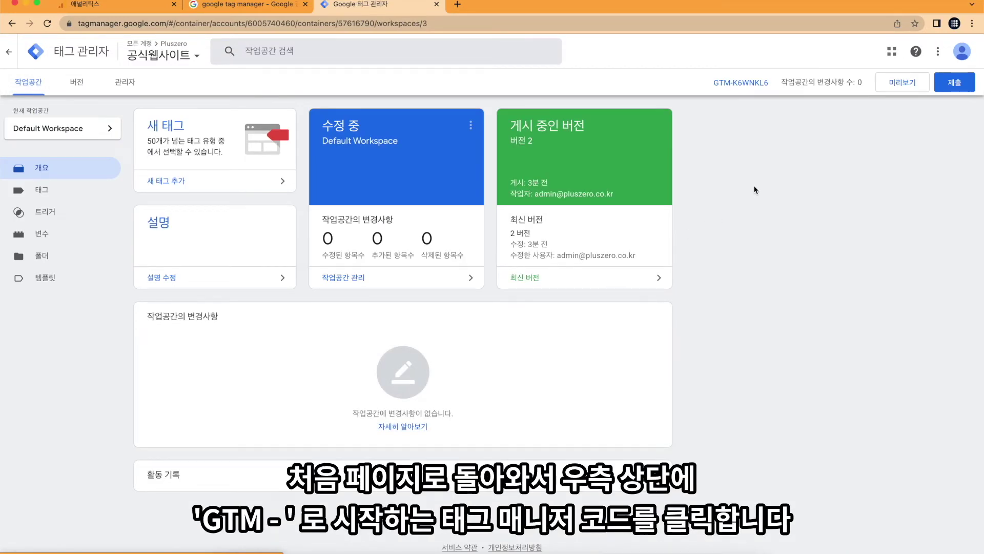
pyautogui.click(751, 85)
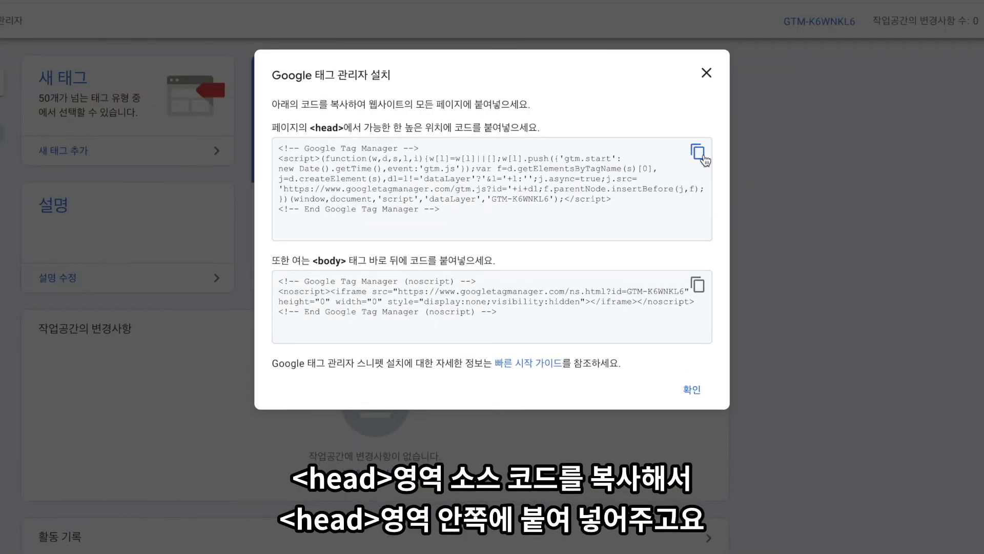
pyautogui.click(698, 153)
pyautogui.hotkey('ctrl', 'c')
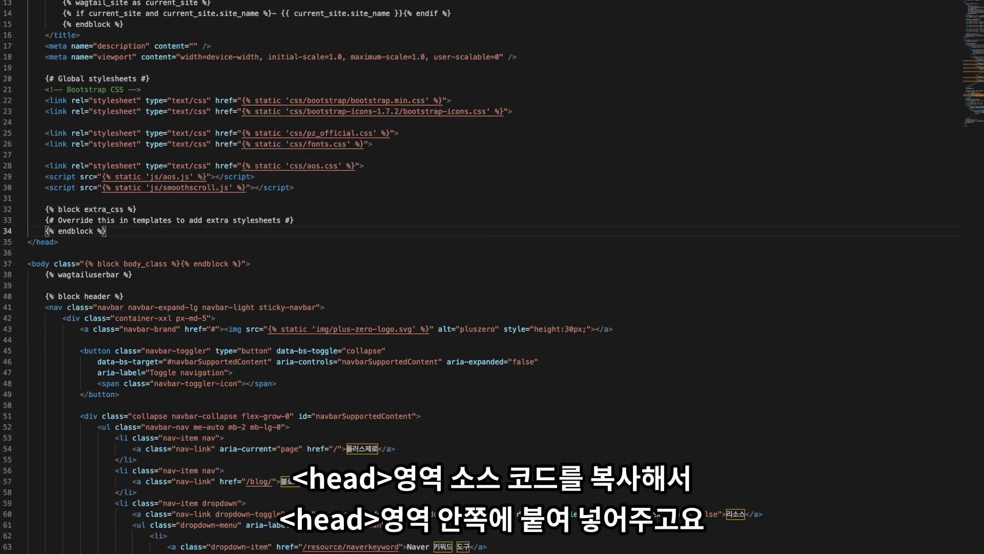
# Switch to the code editor, paste the Tag Manager snippet after the extra_css block inside <head>, and indent its script line
pyautogui.press('Return')
pyautogui.press('Return')
pyautogui.hotkey('ctrl', 'v')
pyautogui.press('Home')
pyautogui.press('Tab')
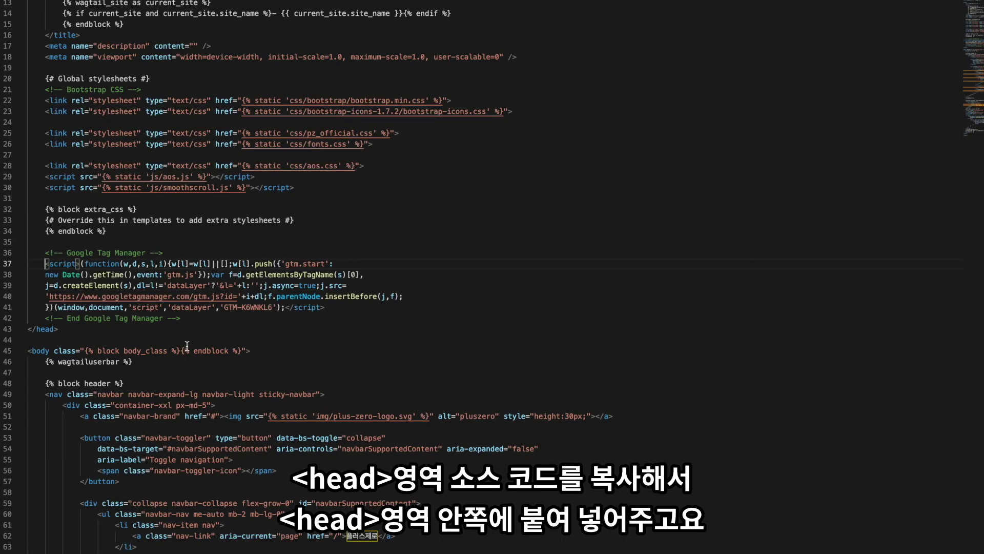
pyautogui.click(98, 329)
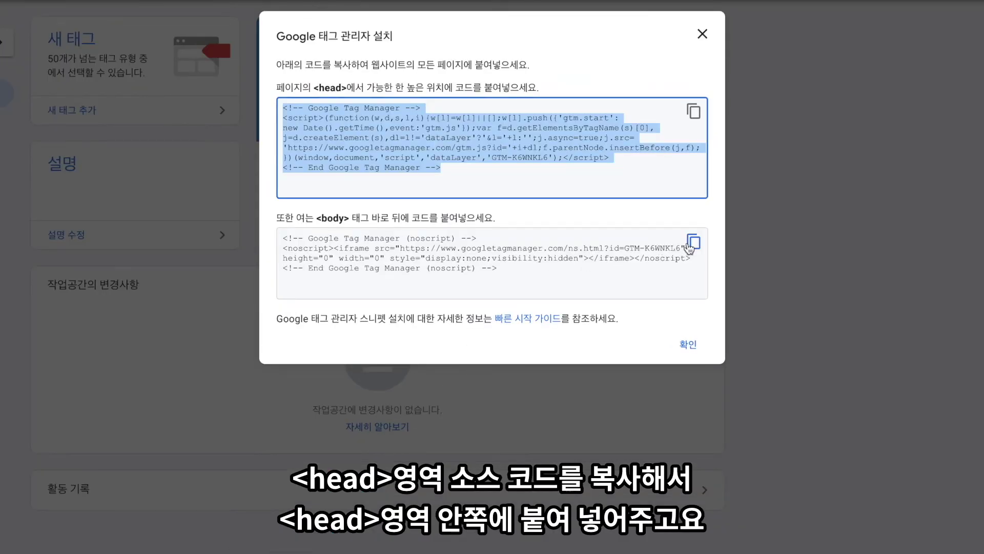
# Copy the <body> noscript snippet from Tag Manager and paste it directly after the template's opening <body> tag
pyautogui.click(692, 243)
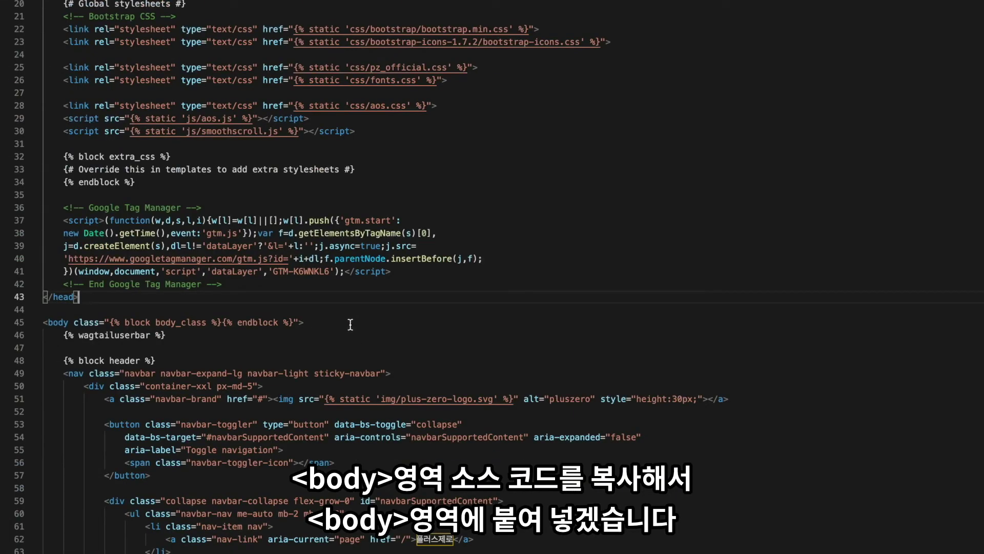
pyautogui.click(350, 324)
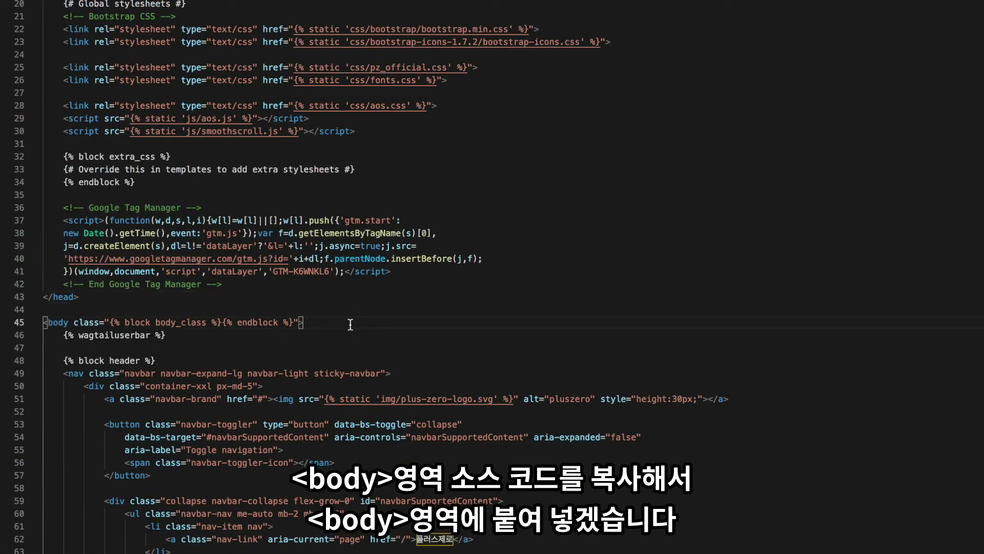
pyautogui.press('Return')
pyautogui.hotkey('ctrl', 'v')
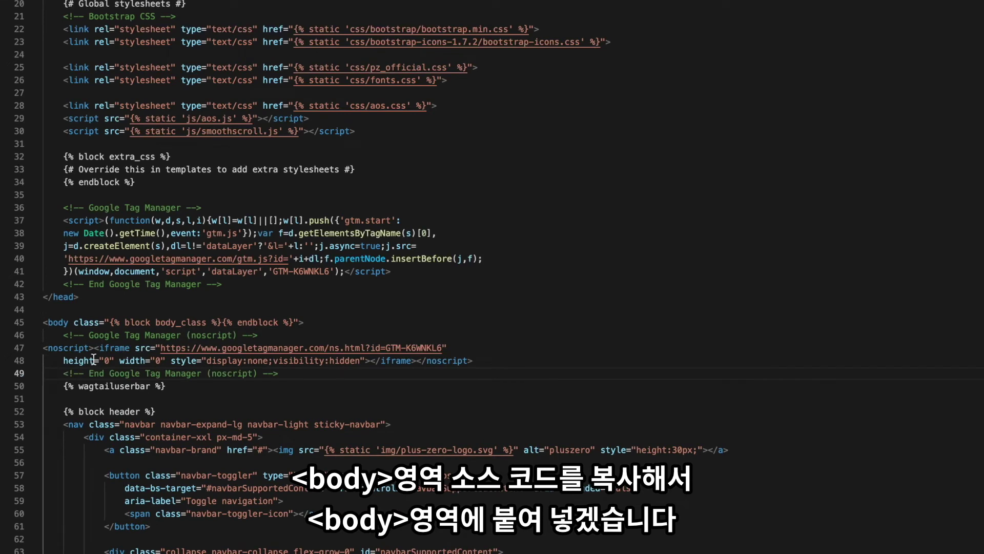
# Indent the pasted <noscript> line to match the surrounding code in the <body> section
pyautogui.click(48, 348)
pyautogui.press('Tab')
pyautogui.press('BackSpace')
pyautogui.press('Home')
pyautogui.press('Tab')
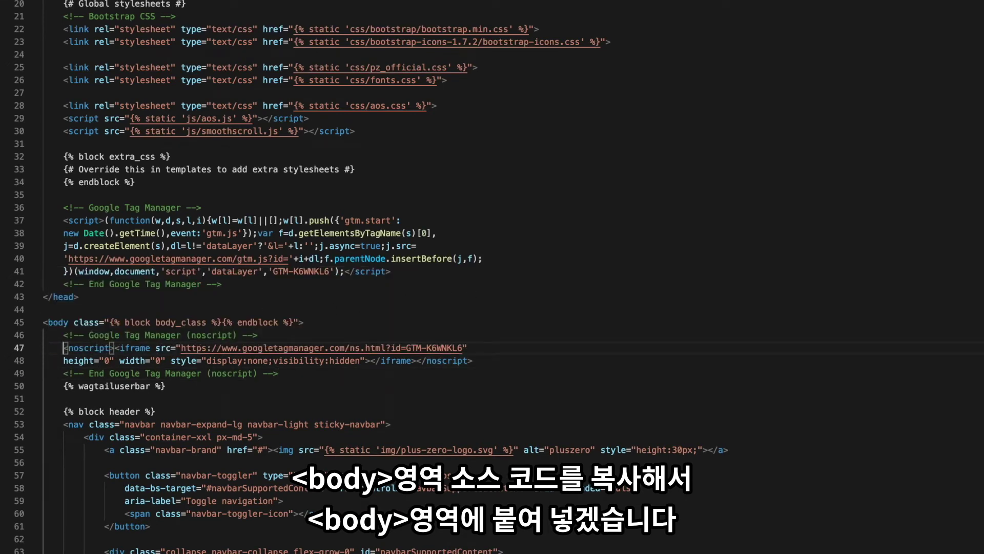
pyautogui.press('Down')
pyautogui.press('Down')
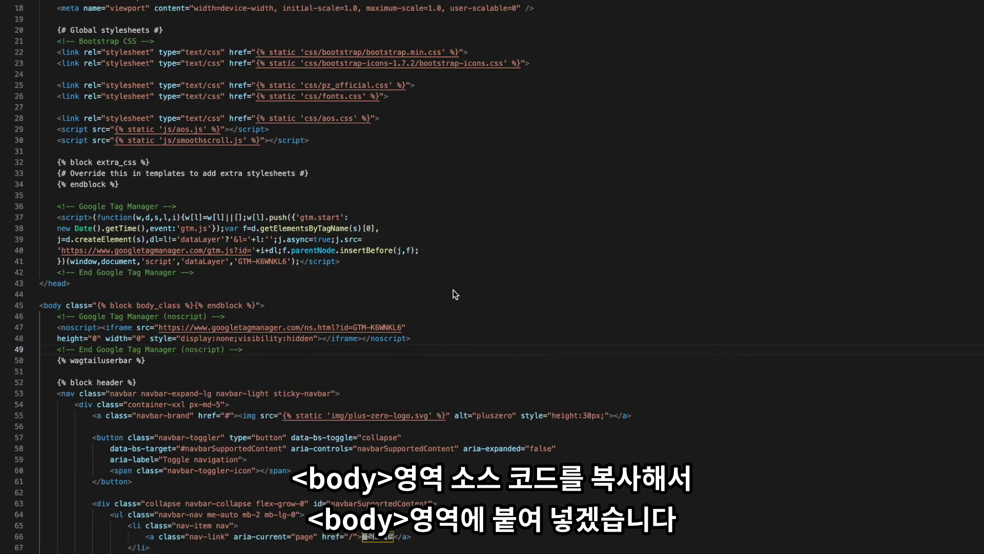
pyautogui.press('End')
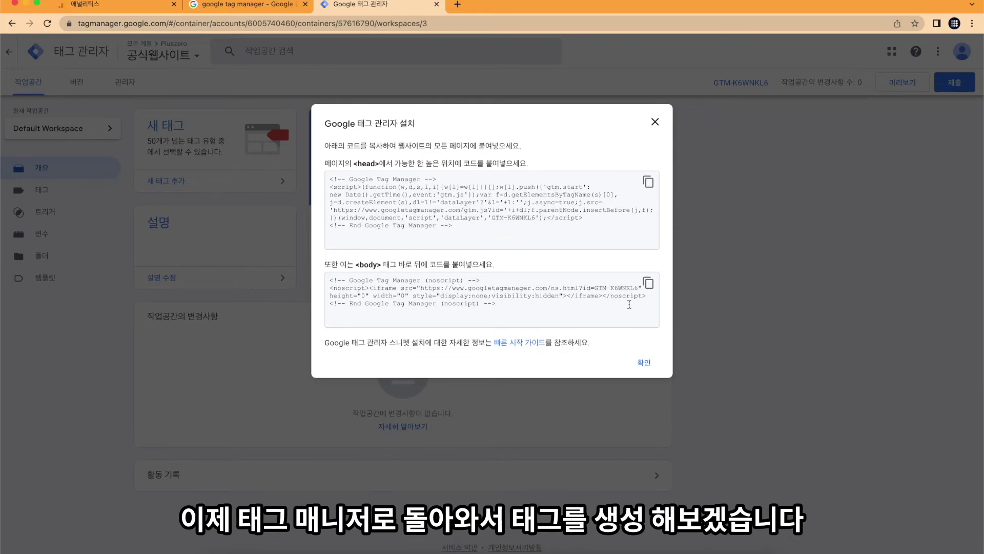
# Return to Tag Manager, close the installation code, and create a new tag of type Google 애널리틱스: GA4 구성
pyautogui.click(644, 362)
pyautogui.click(52, 193)
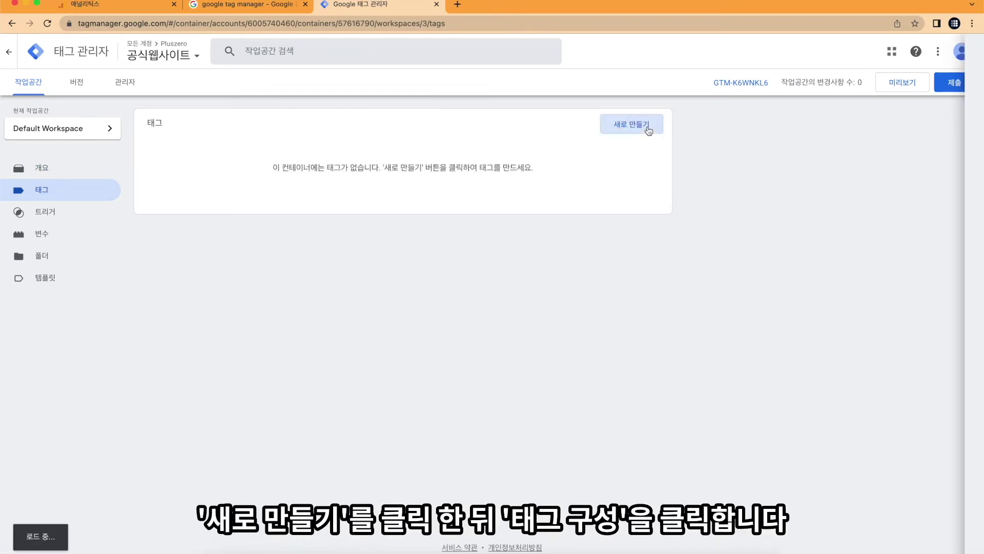
pyautogui.click(649, 130)
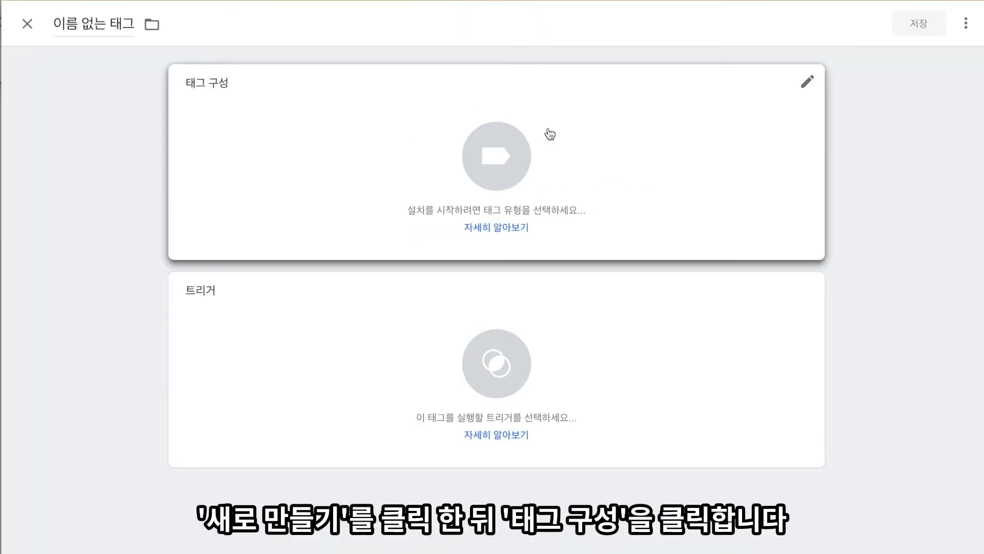
pyautogui.click(455, 163)
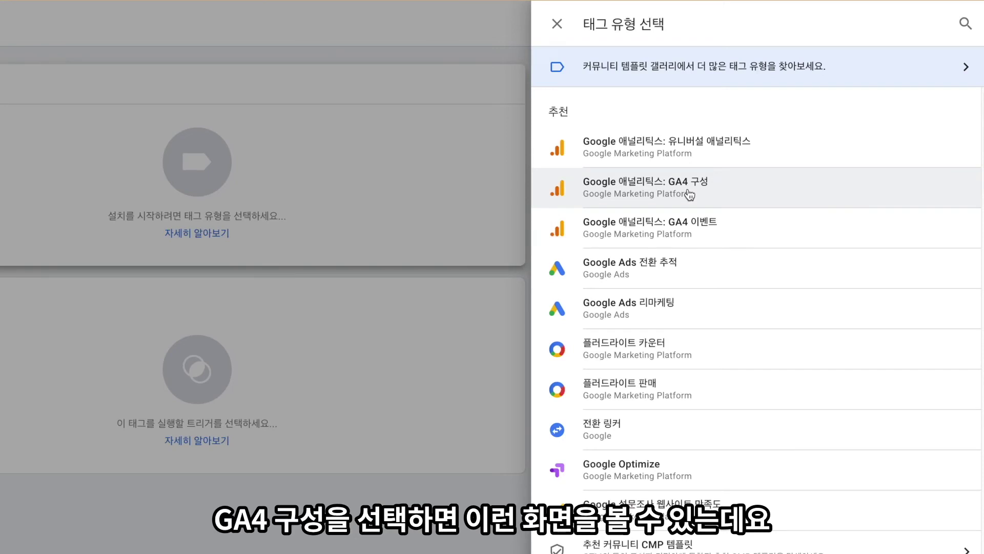
pyautogui.click(689, 194)
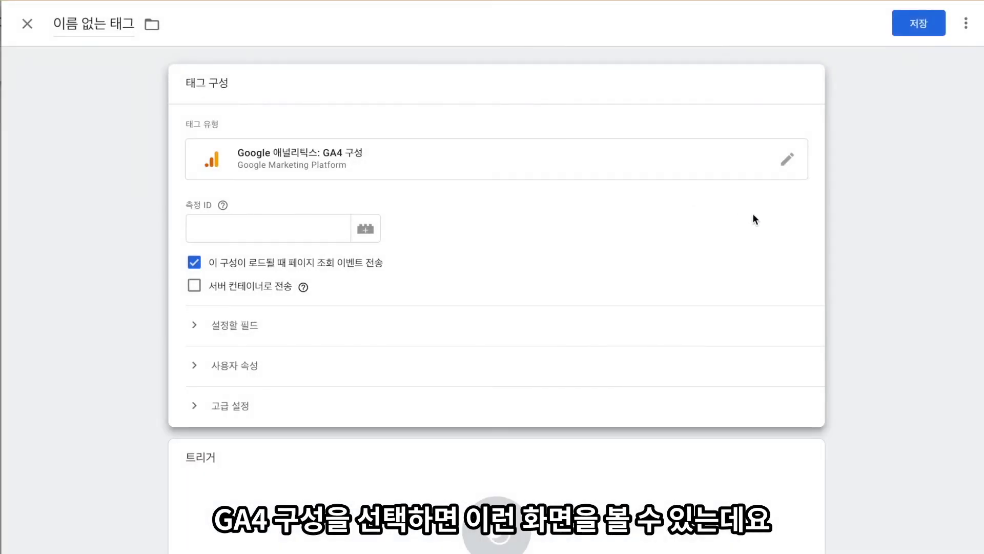
# Copy the measurement ID from the Analytics web stream details and paste it into the tag's 측정 ID
pyautogui.click(288, 226)
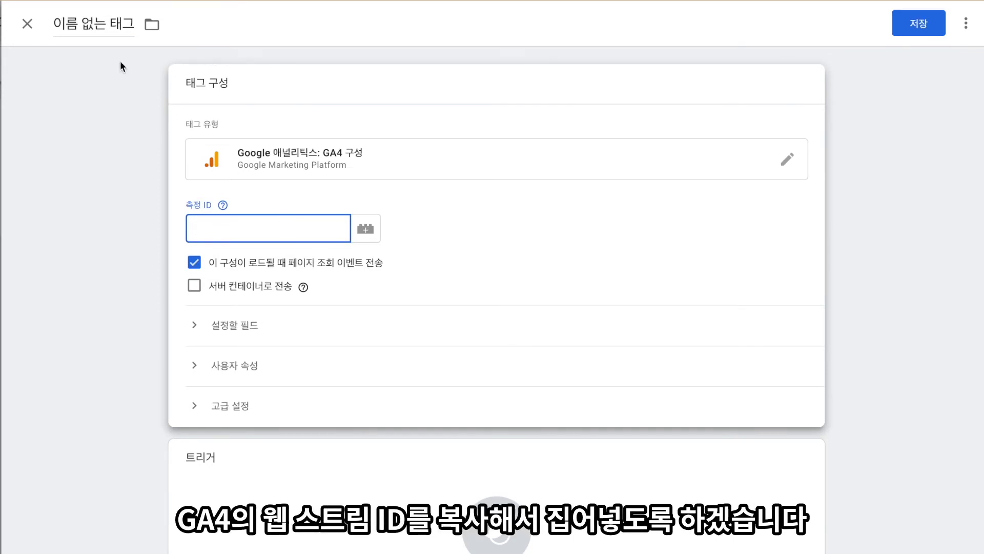
pyautogui.hotkey('ctrl', 'shift', 'Tab')
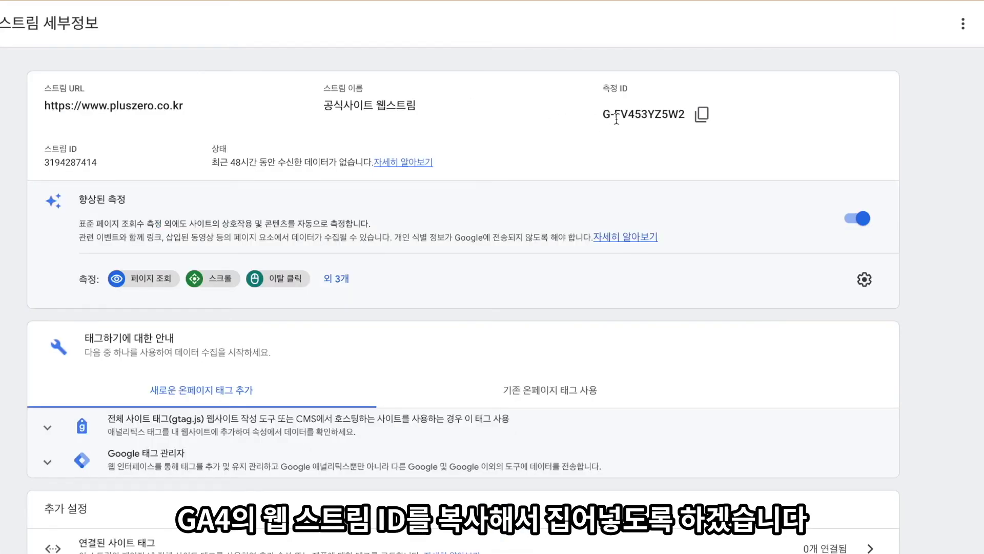
pyautogui.click(700, 115)
pyautogui.hotkey('ctrl', 'Tab')
pyautogui.hotkey('ctrl', 'v')
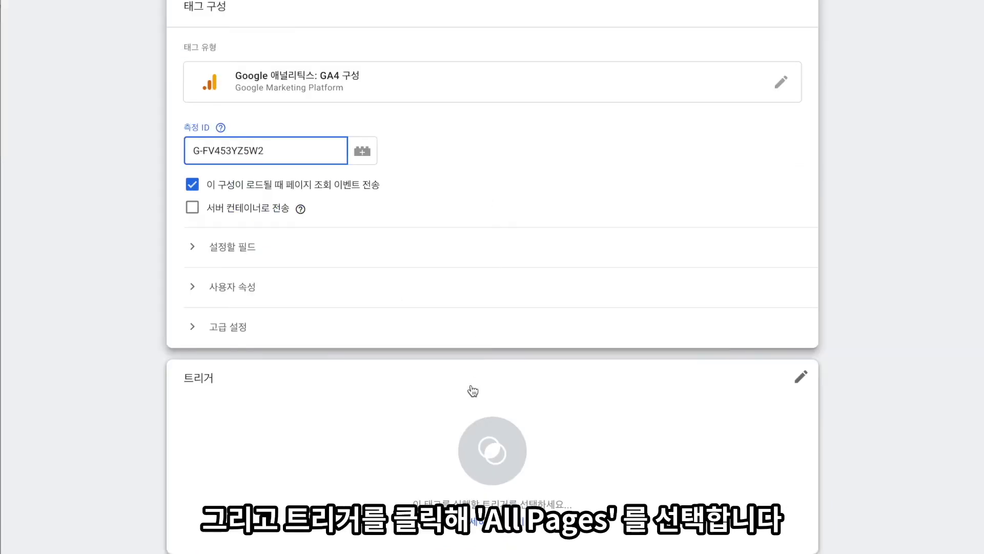
# Add the All Pages page-view trigger to the GA4 configuration tag
pyautogui.click(457, 409)
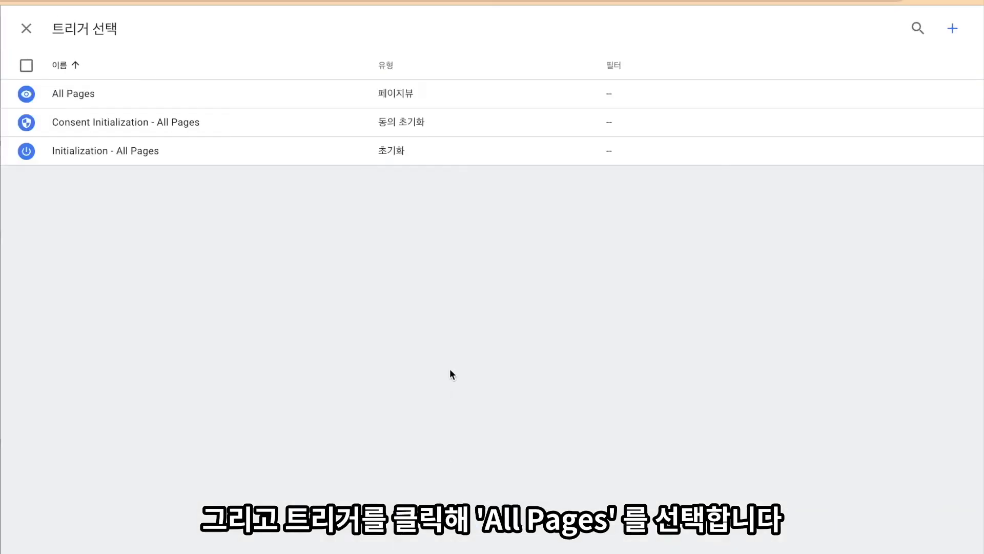
pyautogui.click(181, 99)
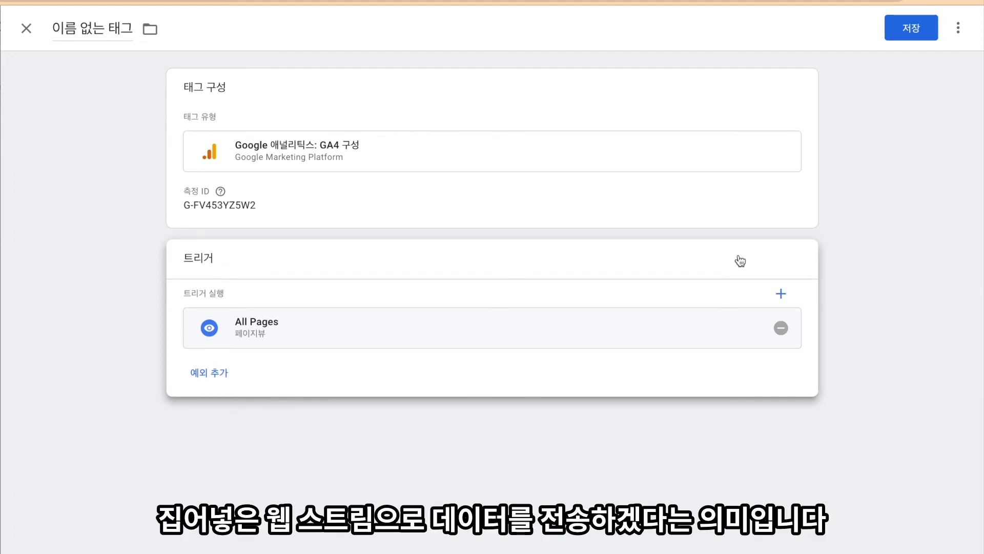
pyautogui.click(377, 173)
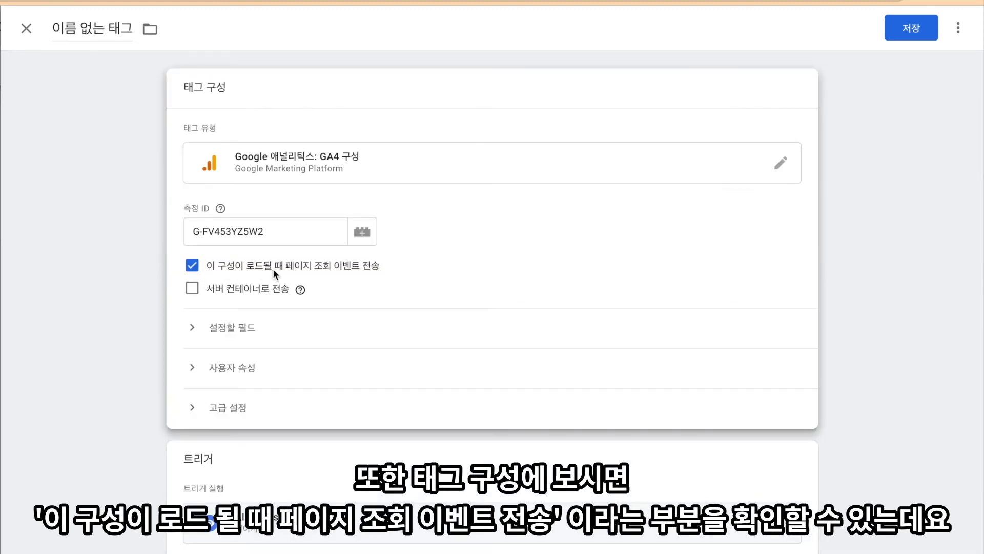
pyautogui.click(192, 266)
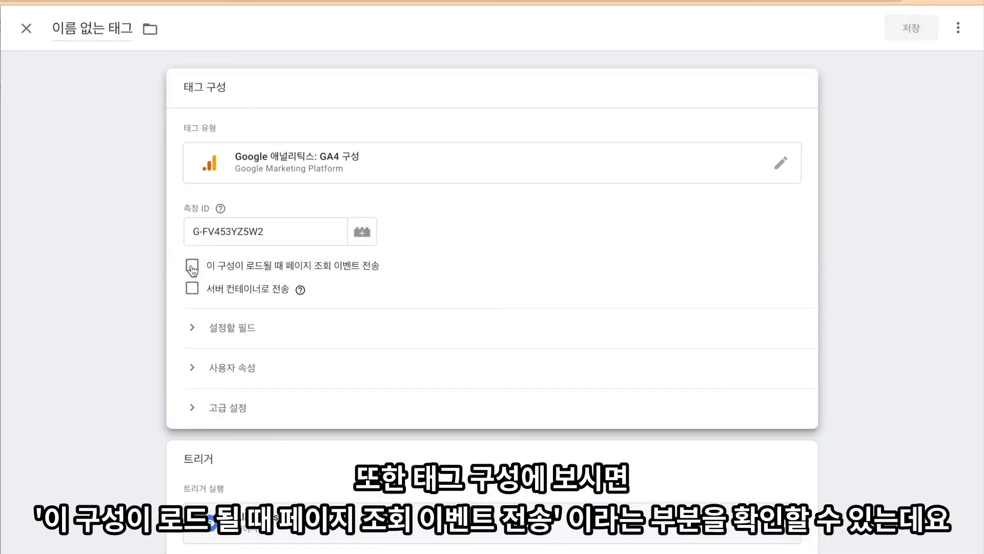
pyautogui.click(193, 266)
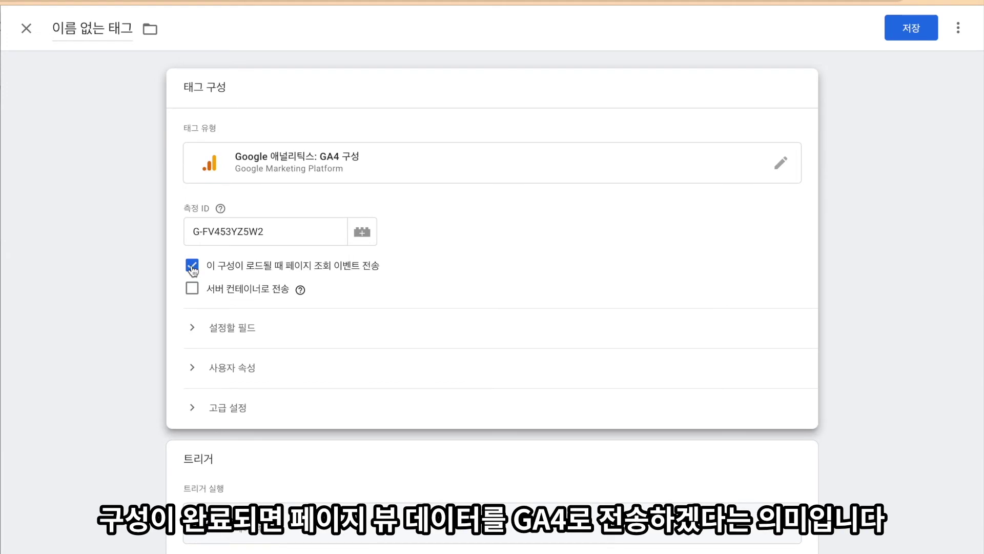
# Rename the untitled tag to GA4구성 and save it
pyautogui.doubleClick(123, 24)
pyautogui.click(126, 24)
pyautogui.moveTo(137, 25); pyautogui.dragTo(41, 23)
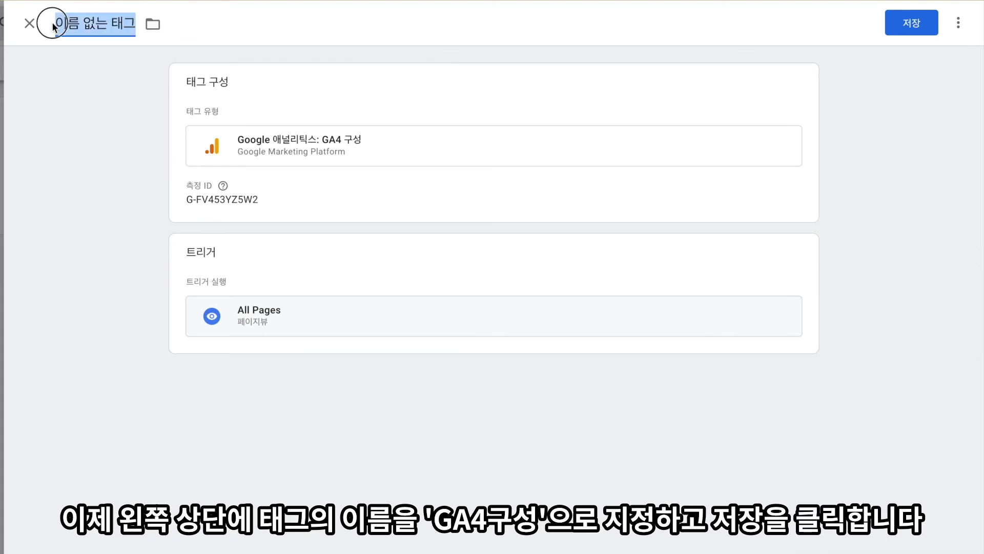
pyautogui.write('GA4구성')
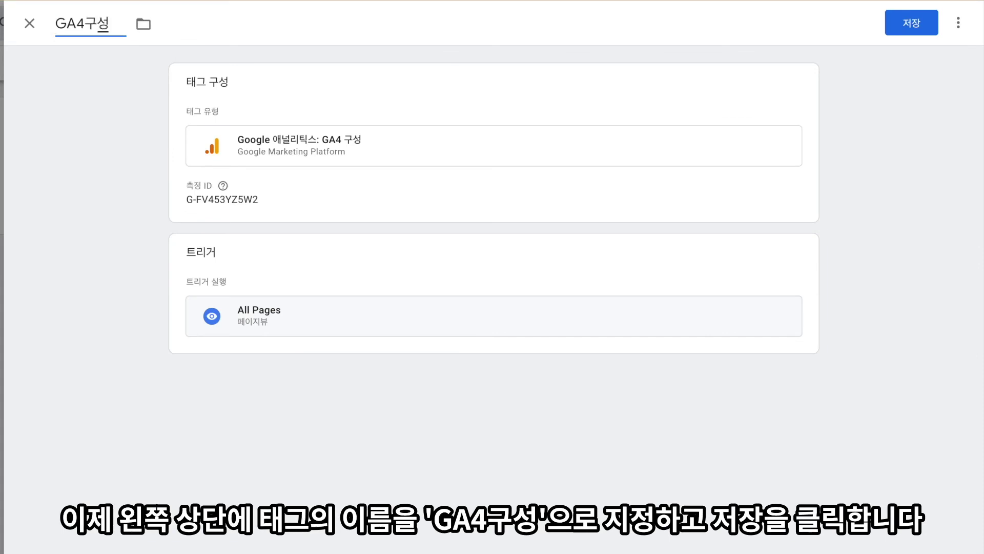
pyautogui.click(905, 28)
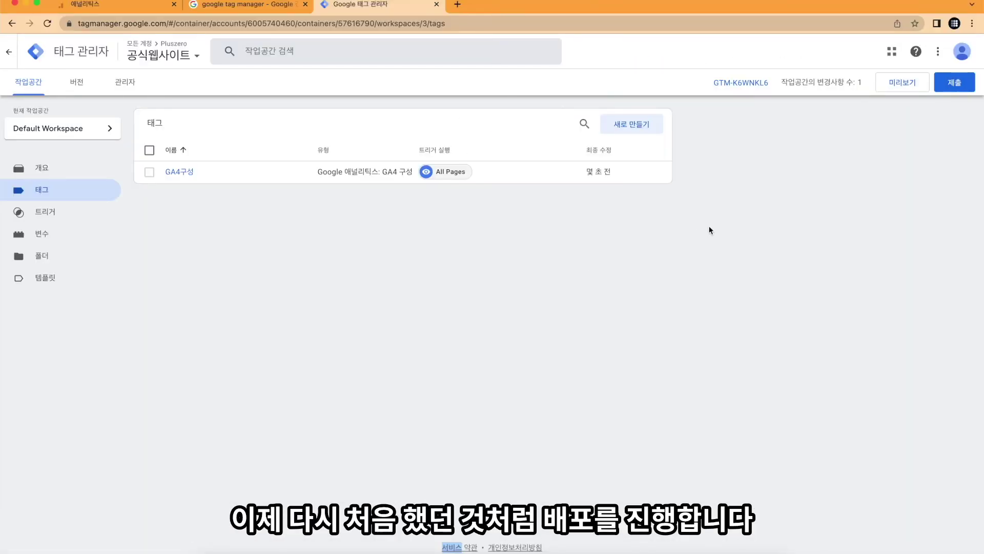
# Submit the workspace changes and publish them to the Live environment, leaving the version name and description blank
pyautogui.click(960, 89)
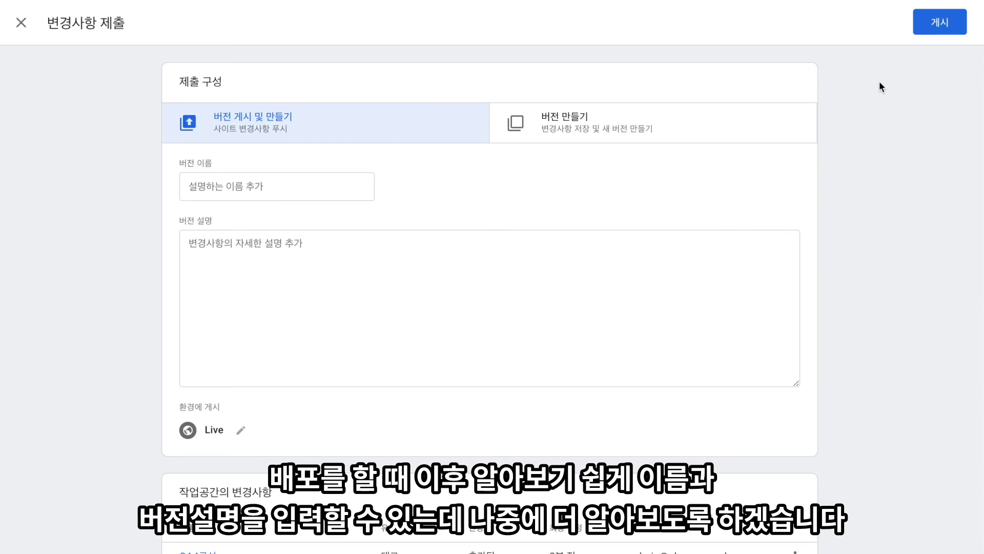
pyautogui.click(944, 33)
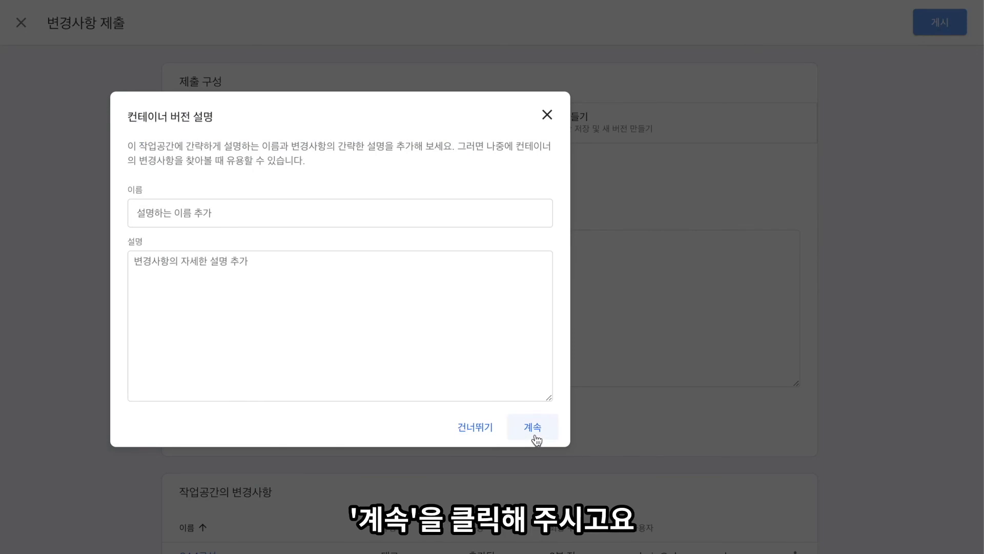
pyautogui.click(533, 430)
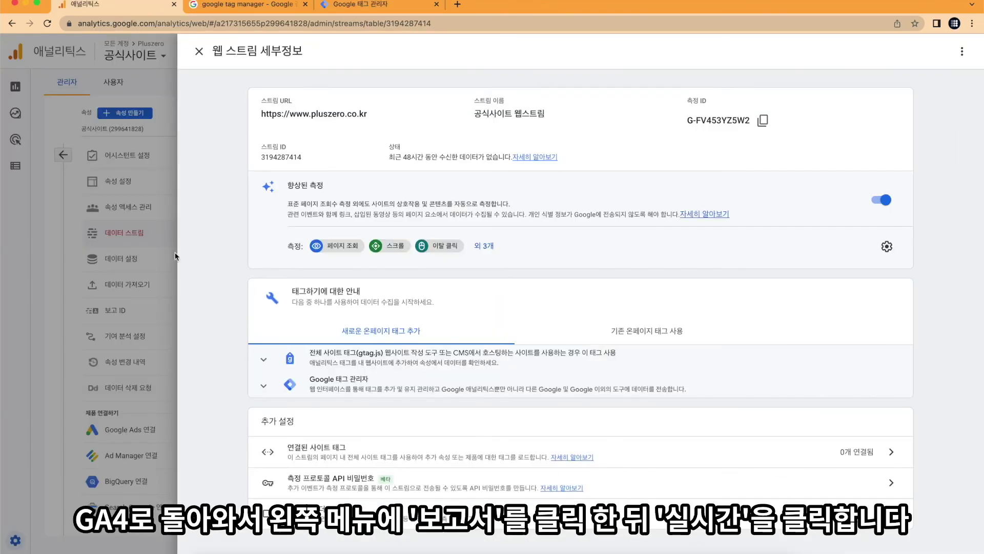
# Return to Google Analytics, close the web stream details, and open the 실시간 report under 보고서
pyautogui.click(123, 263)
pyautogui.moveTo(20, 88)
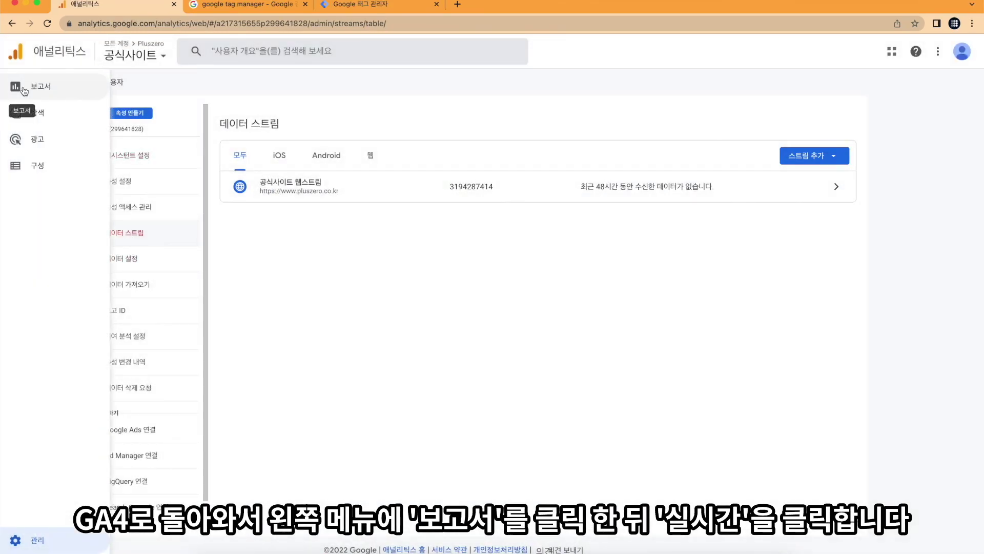
pyautogui.click(61, 90)
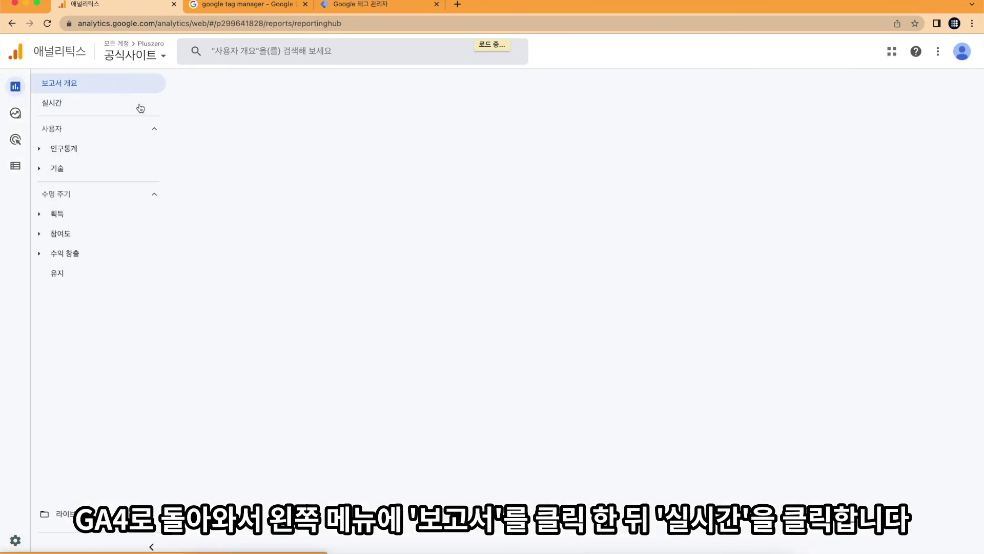
pyautogui.click(104, 110)
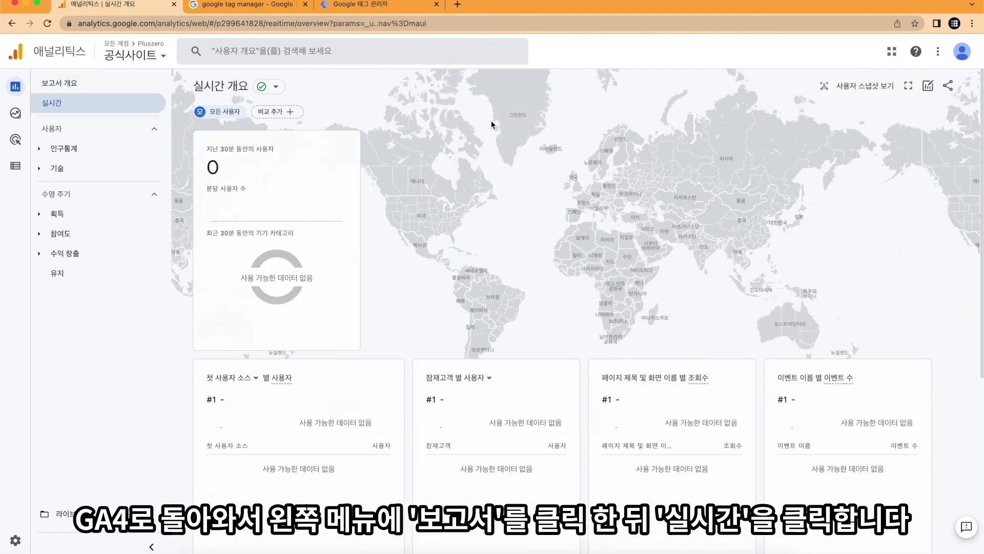
# Load localhost:8000 in the Google search tab, and return to the Analytics realtime report to examine its page and event cards
pyautogui.click(265, 11)
pyautogui.click(271, 23)
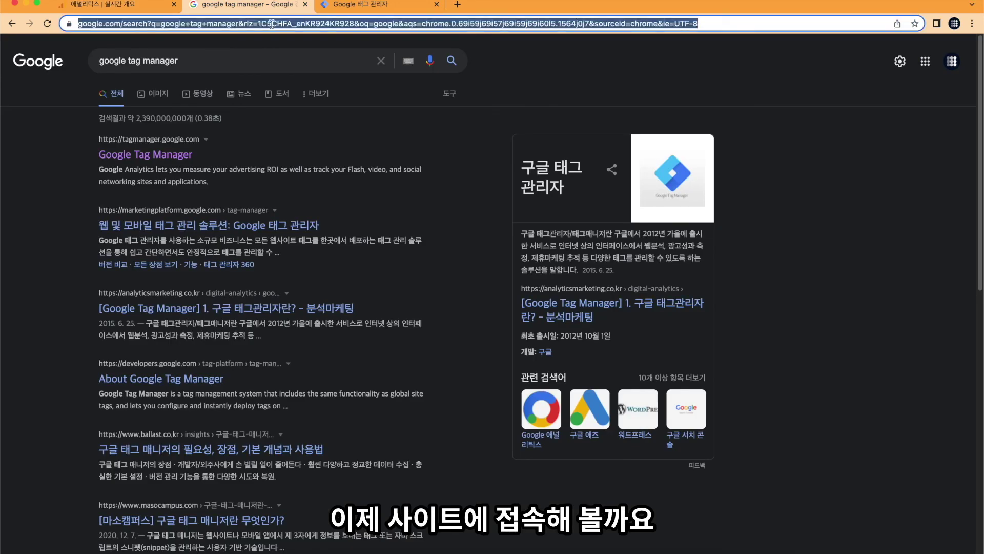
pyautogui.write('localhost:8000')
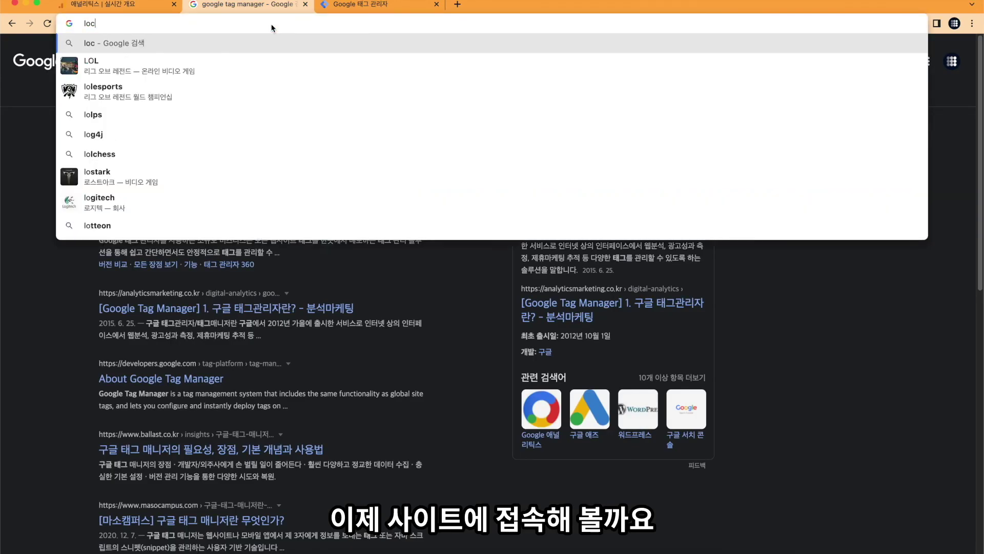
pyautogui.press('Return')
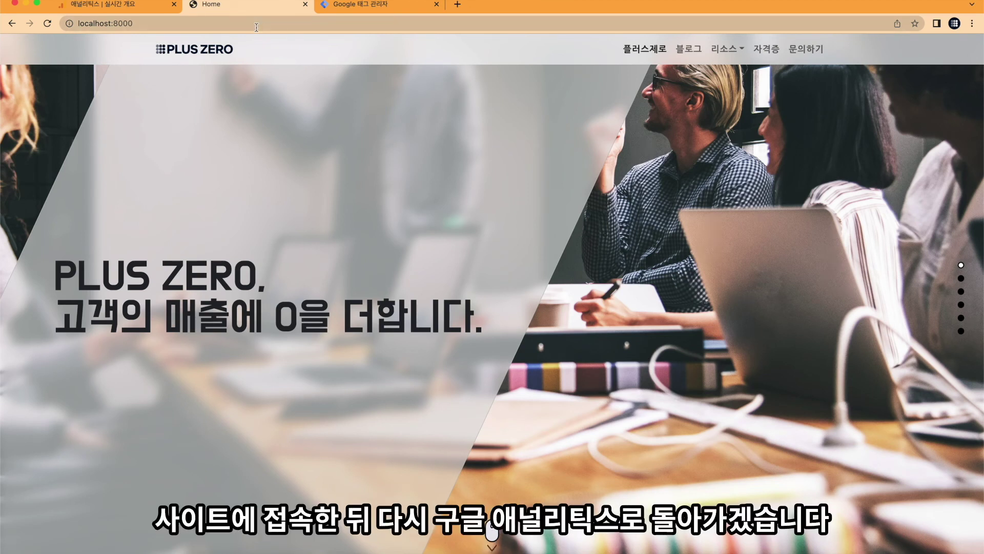
pyautogui.click(144, 7)
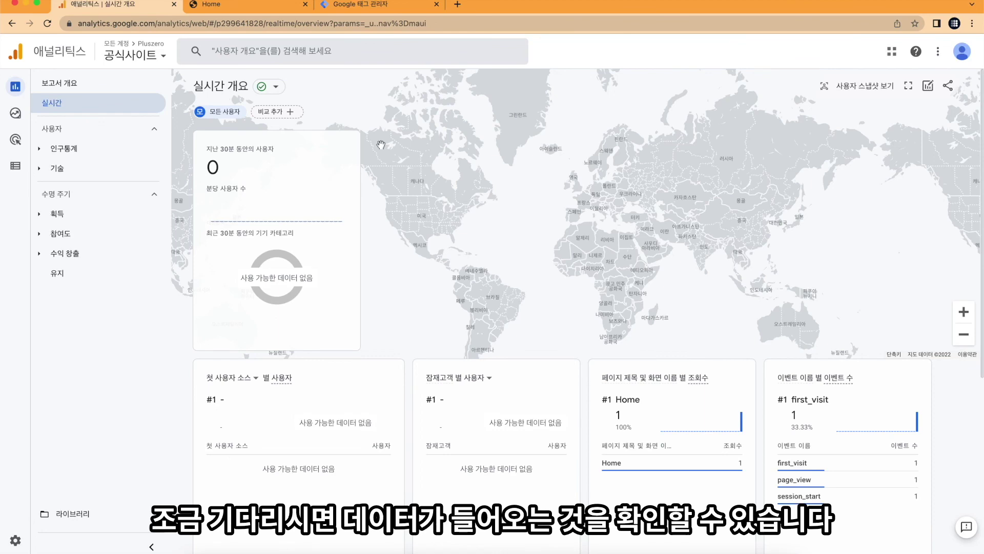
pyautogui.scroll(-3, 673, 398)
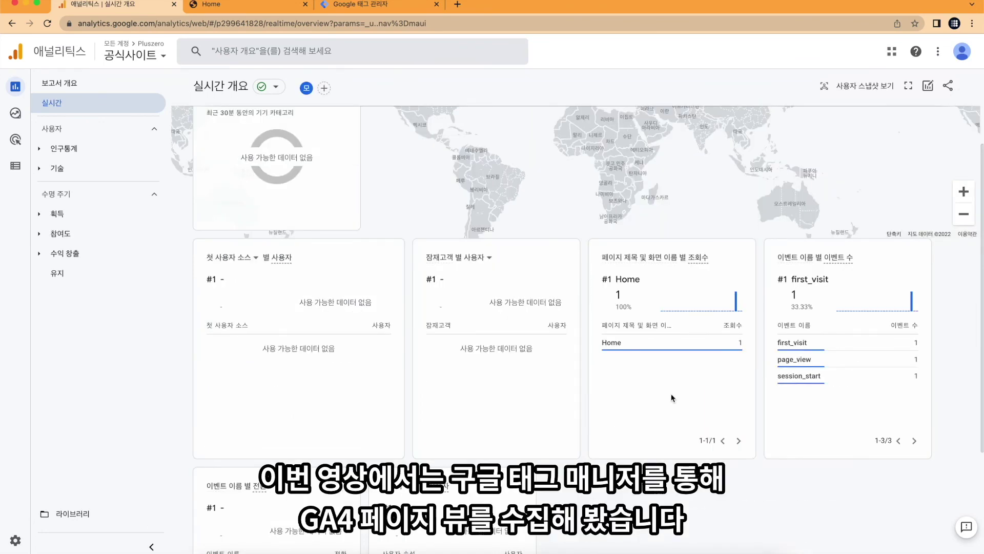